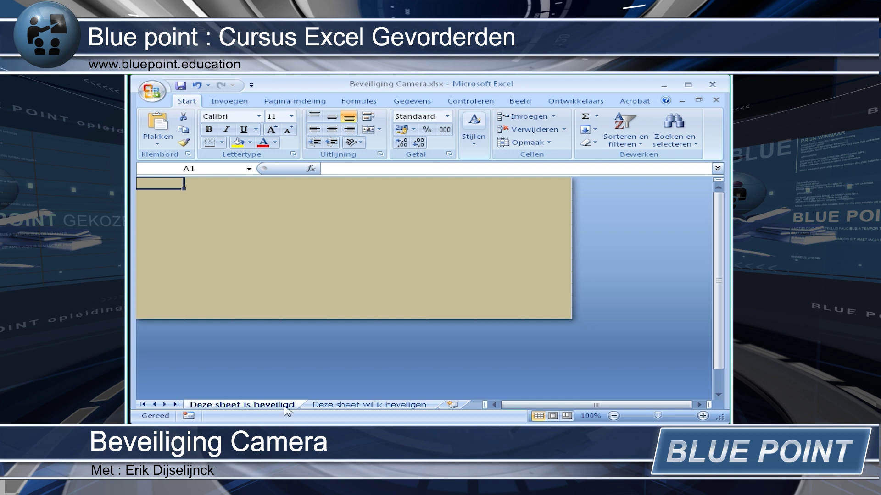
Step: Move from the empty sheet to 'Deze sheet wil ik beveiligen', which holds four lines of text
left_click_drag(161, 191, 498, 266)
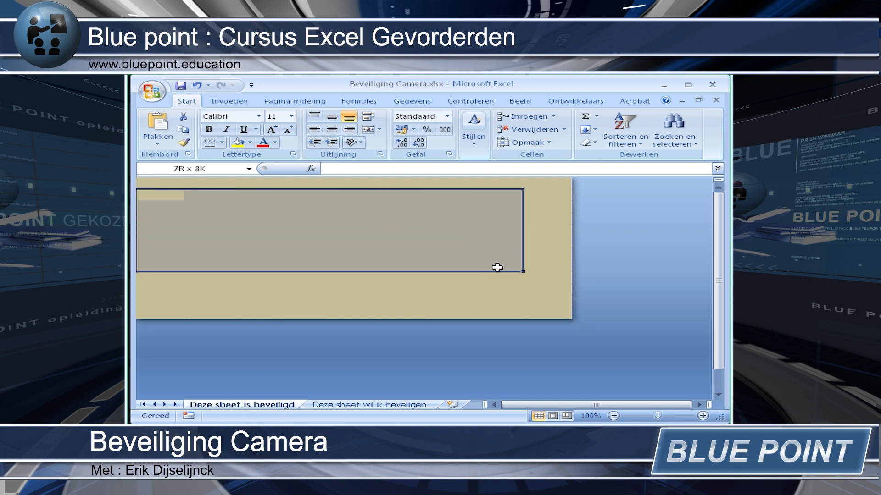
left_click(179, 196)
left_click(163, 183)
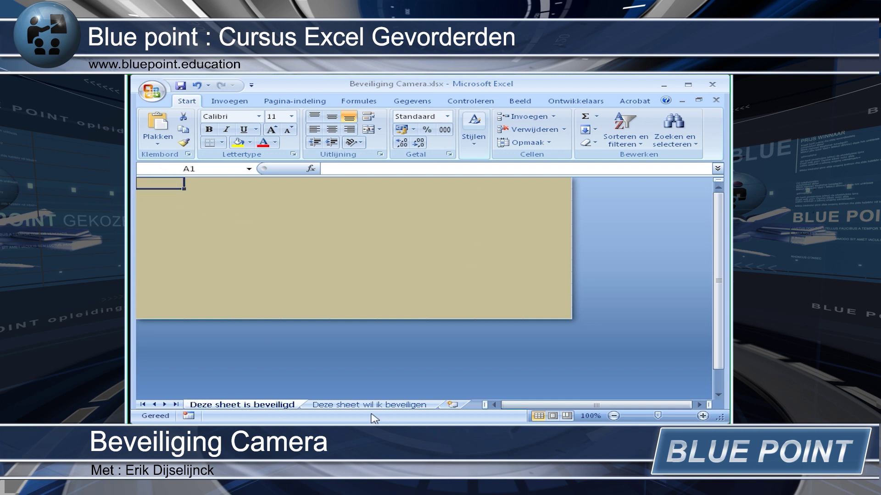
left_click(360, 405)
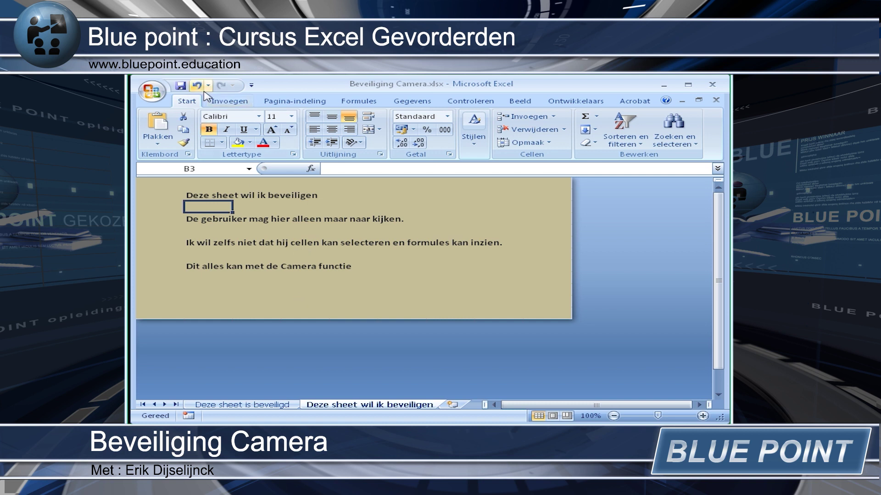
left_click(251, 86)
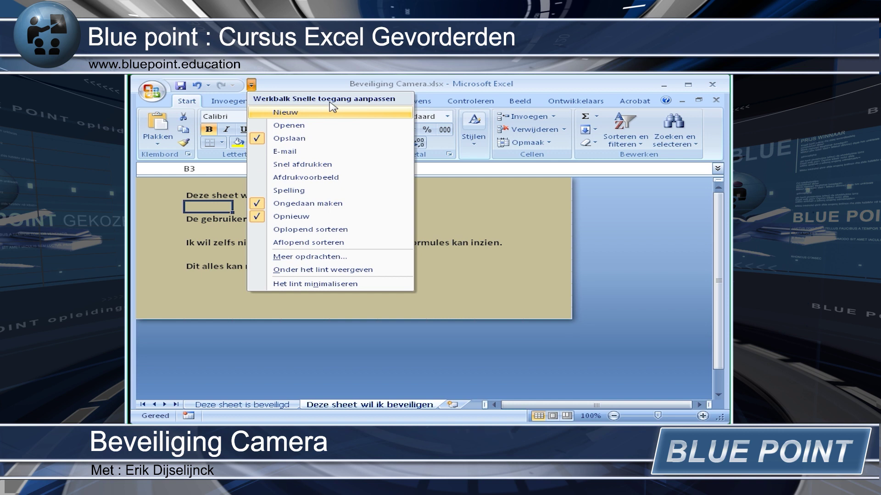
Step: Add the Camera command from All Commands to the Quick Access Toolbar
left_click(333, 257)
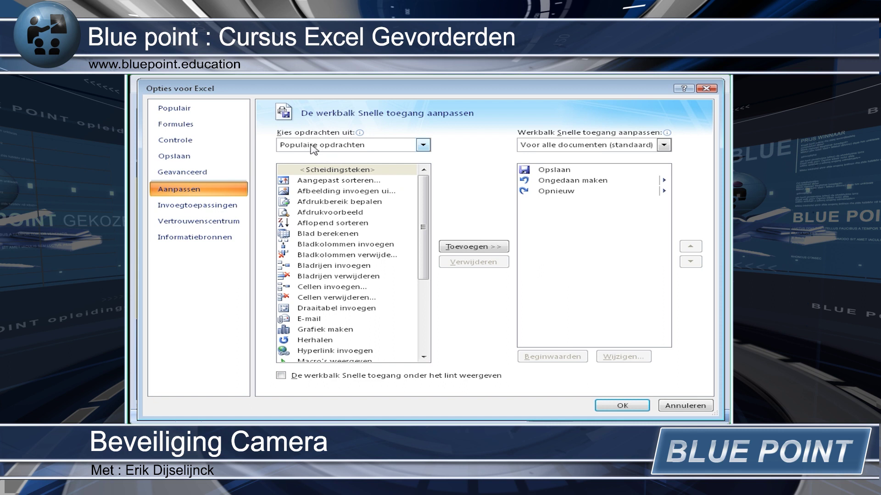
left_click(387, 147)
left_click(360, 180)
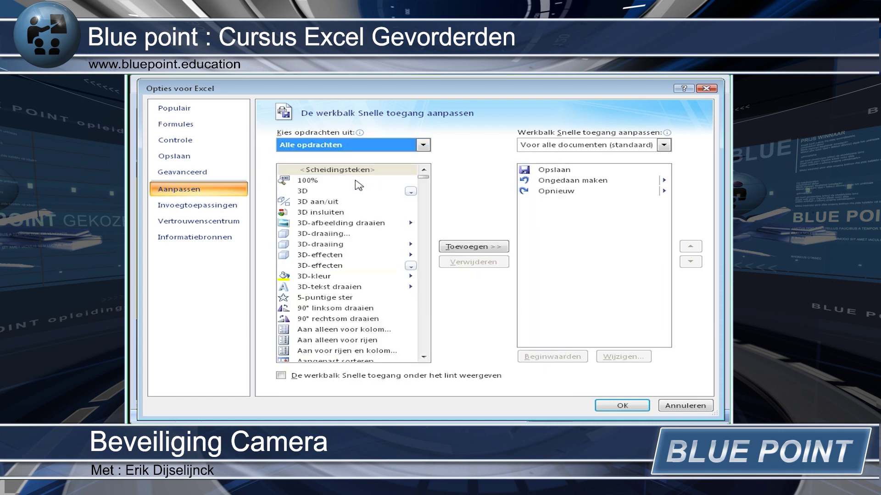
left_click(340, 307)
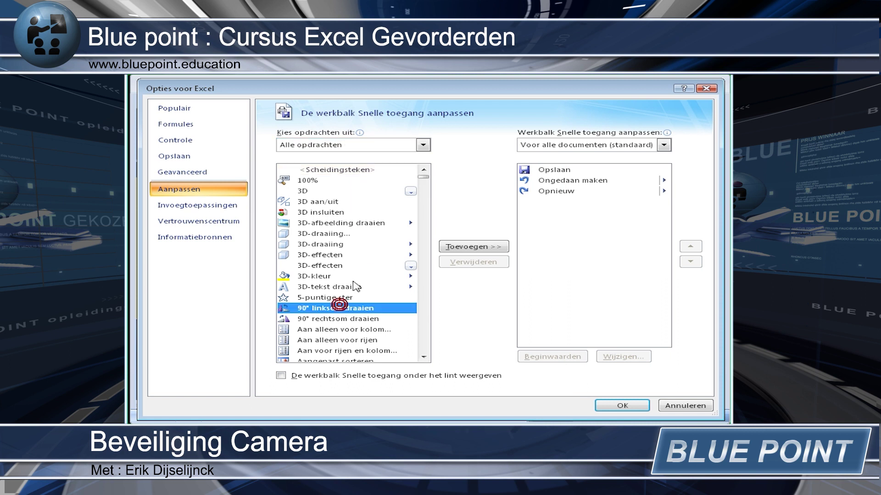
key("c")
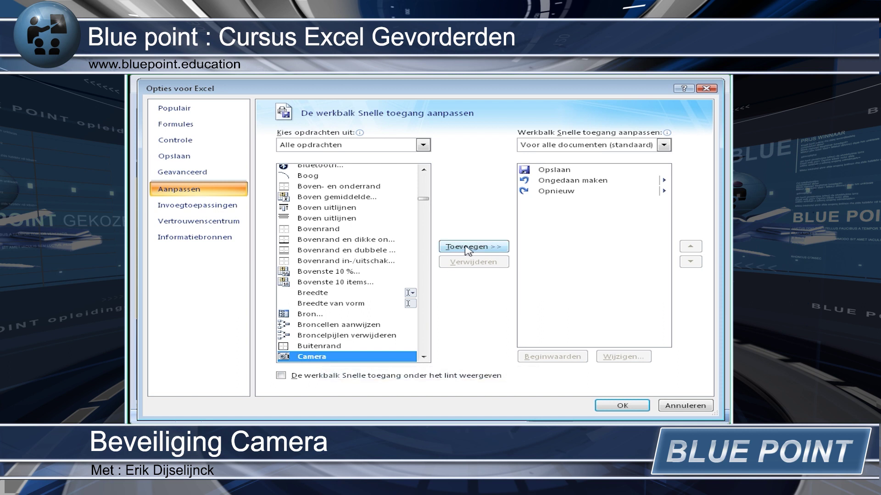
double_click(353, 357)
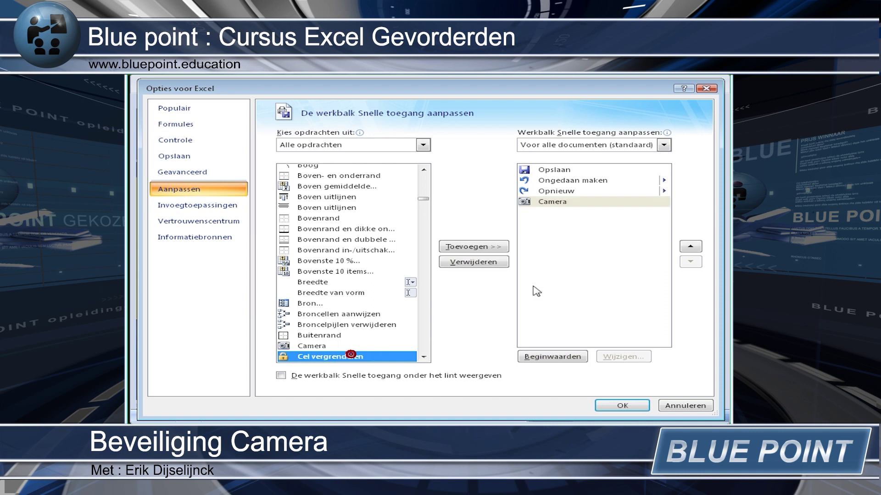
left_click(622, 406)
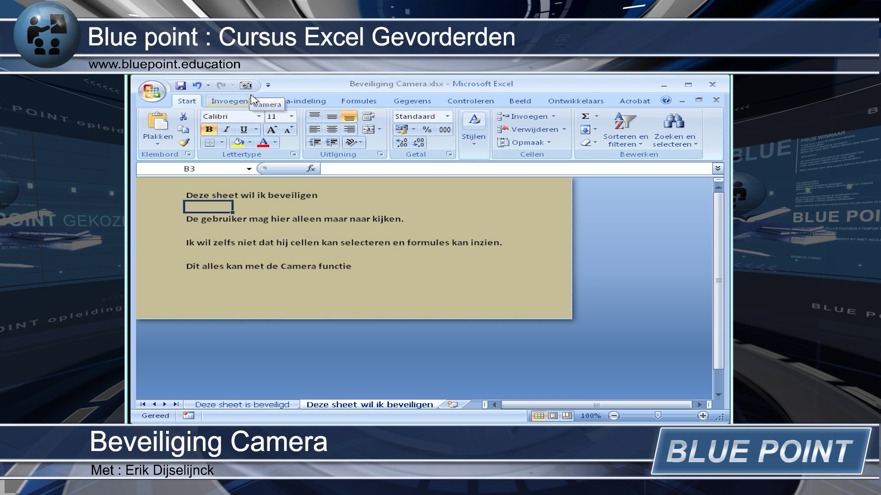
Step: Select the text block B2:H8 and capture it with the Camera button
key("ctrl+Home")
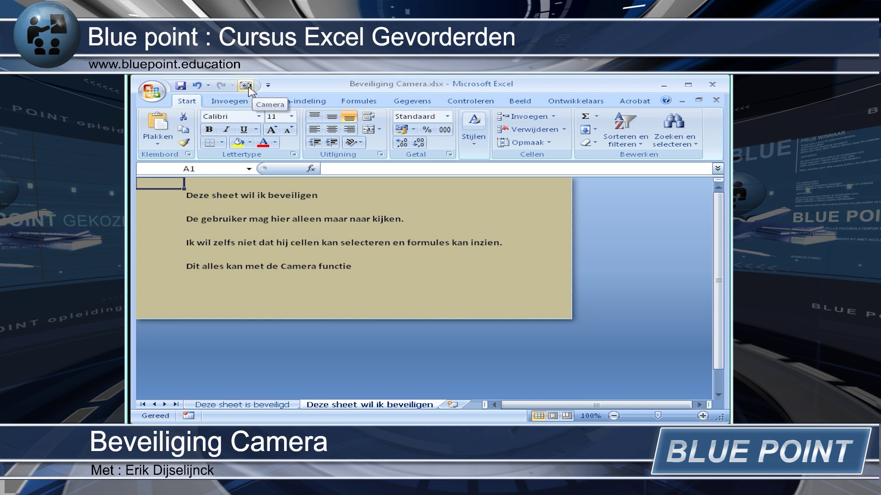
mouse_move(194, 196)
left_mouse_down()
mouse_move(209, 259)
mouse_move(344, 273)
mouse_move(507, 270)
left_mouse_up()
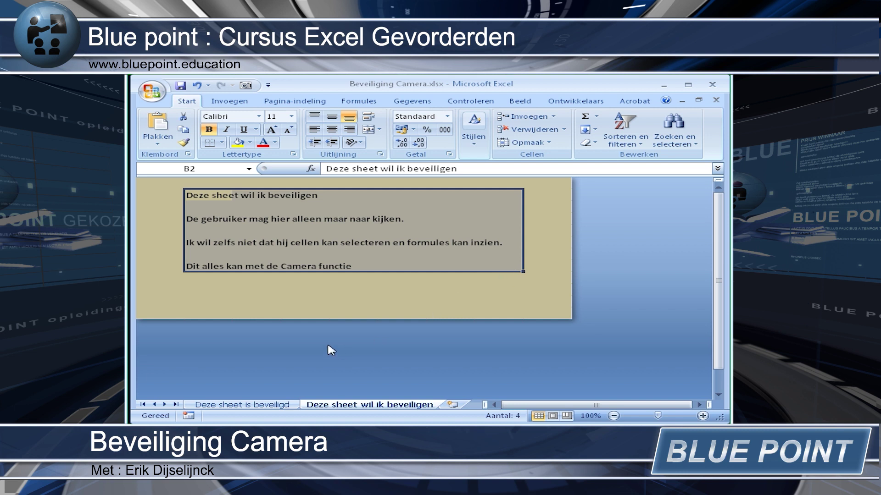
left_click(245, 87)
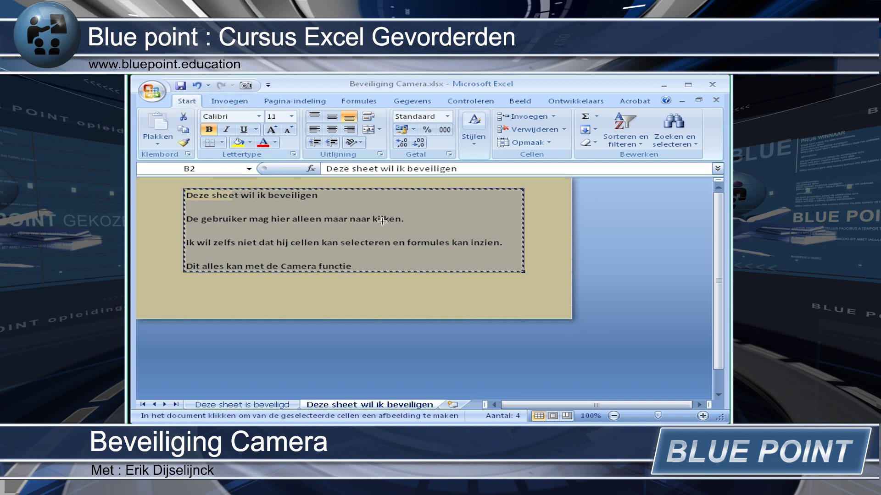
Step: Place the linked Camera picture of B2:H8 at the top-left of 'Deze sheet is beveiligd'
left_click(247, 407)
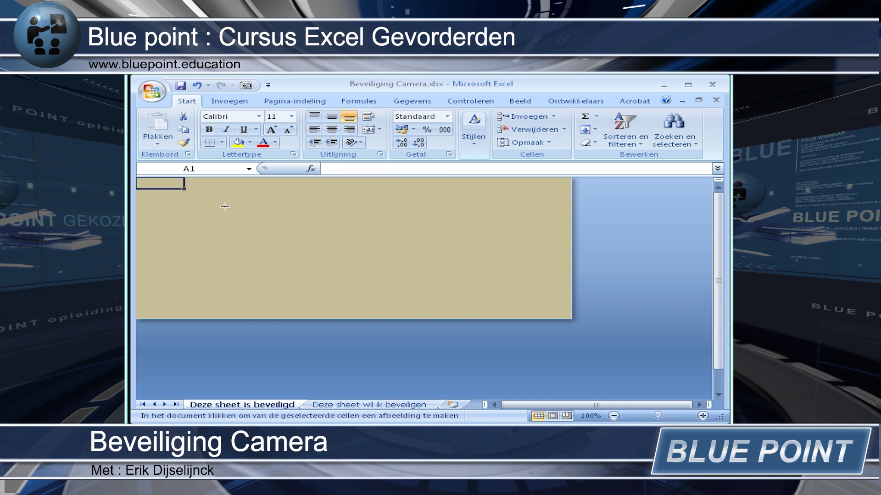
mouse_move(191, 190)
left_mouse_down()
mouse_move(274, 237)
mouse_move(228, 226)
left_mouse_up()
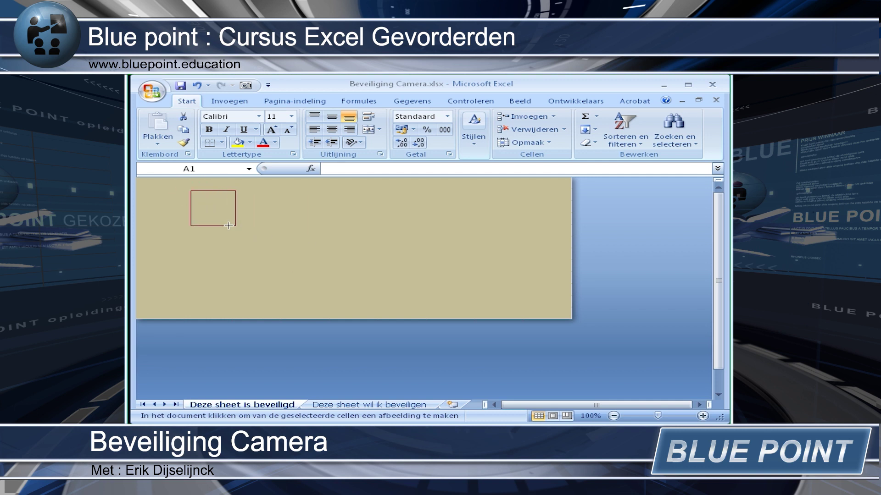
left_click_drag(229, 225, 229, 227)
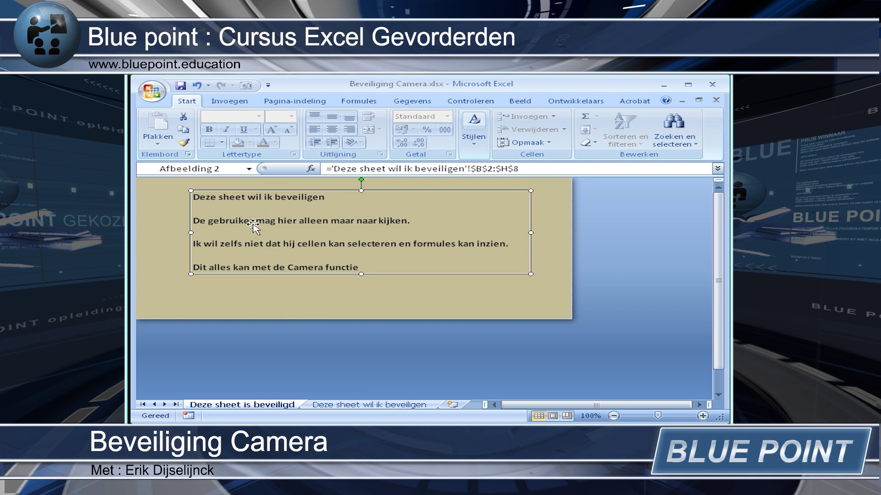
left_click(202, 296)
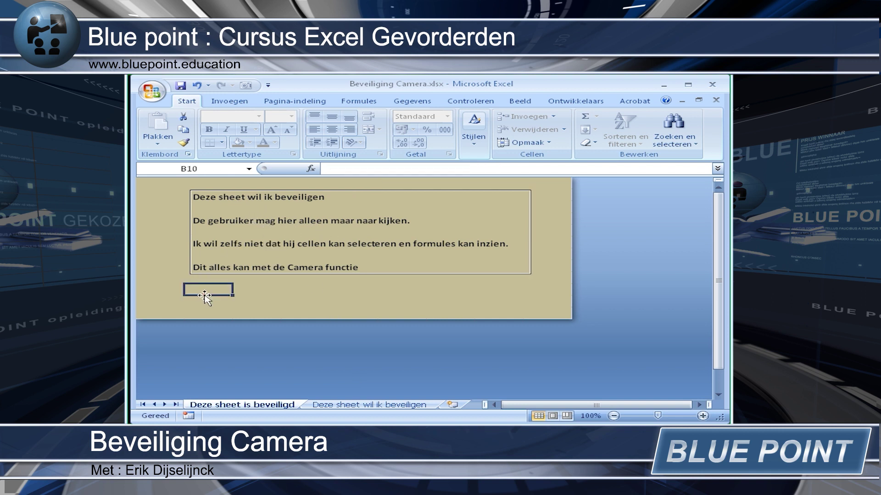
left_click(296, 221)
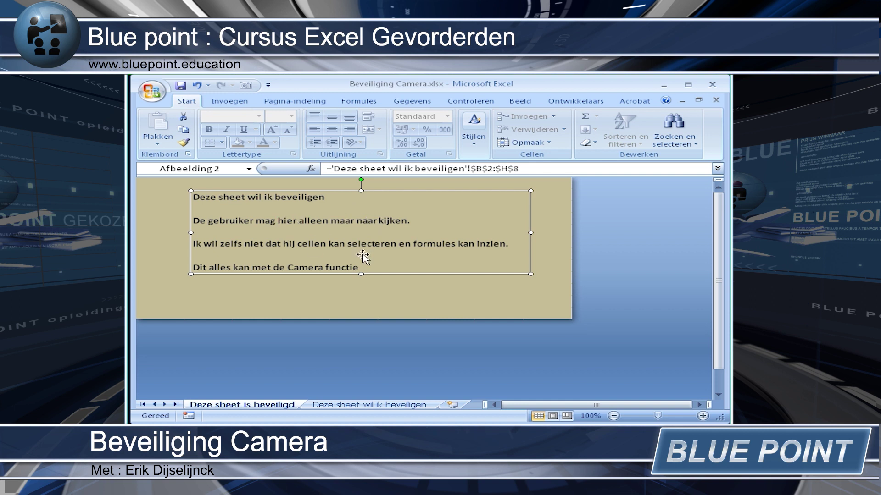
Step: Alternate between cells below the picture and the Camera picture, then deselect it
left_click(188, 292)
left_click(245, 252)
left_click(329, 225)
left_click(307, 294)
left_click(289, 250)
left_click(167, 183)
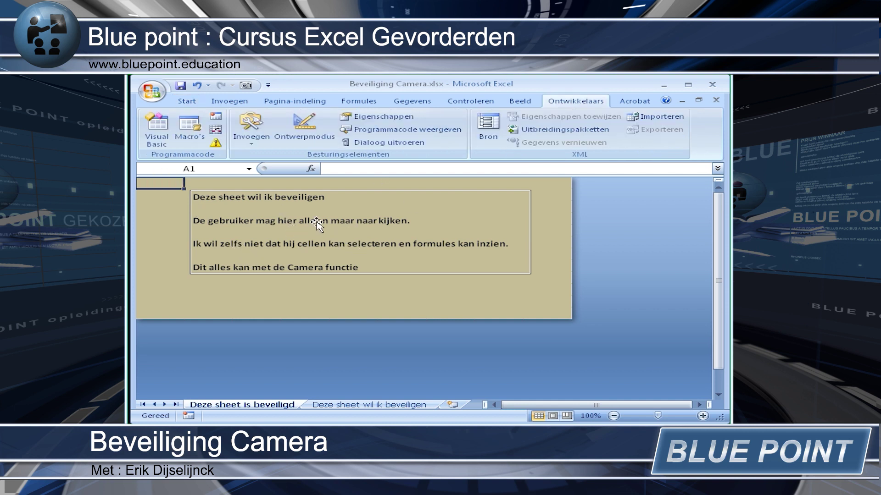
Step: Protect the sheet with both locked and unlocked cell selection turned off
left_click(473, 101)
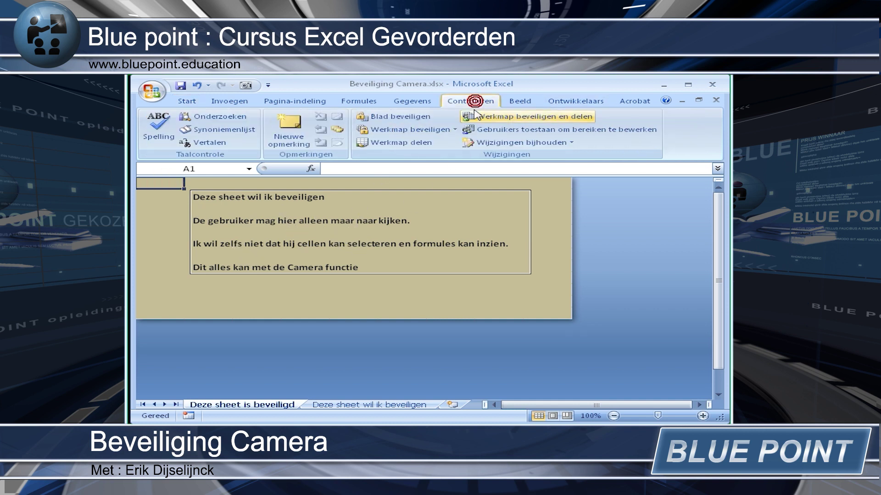
left_click(404, 117)
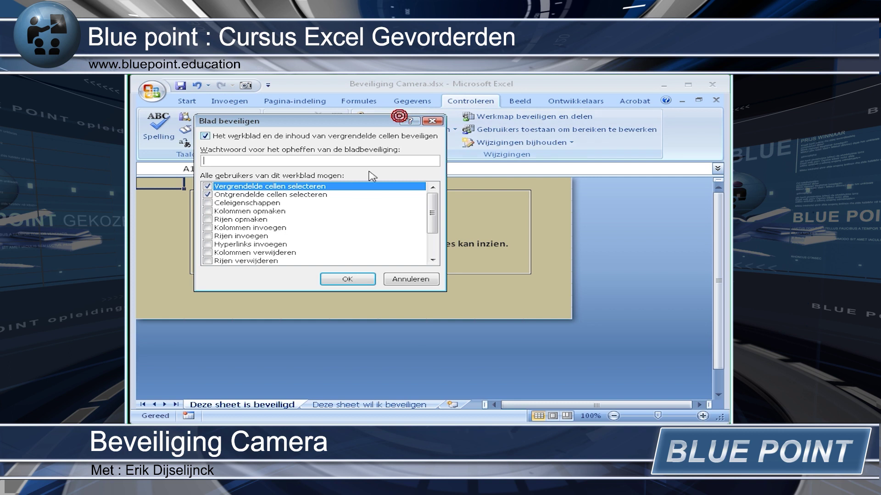
left_click(208, 194)
left_click(347, 279)
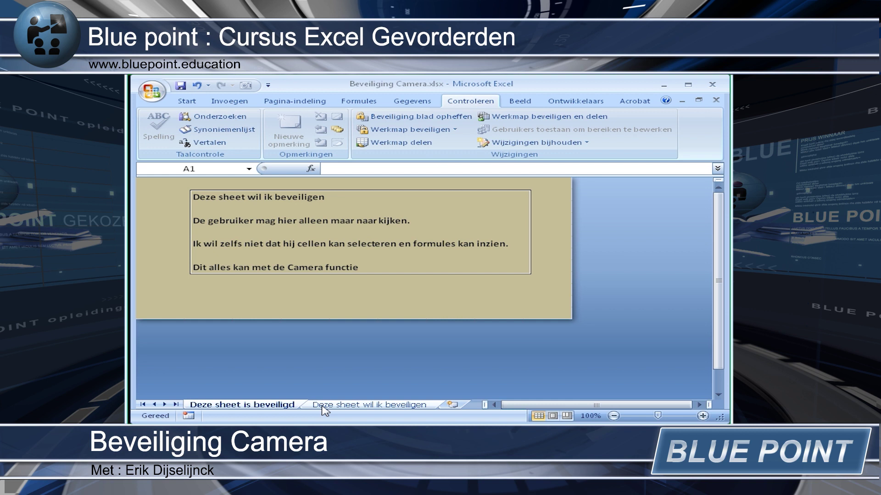
Step: Hide the sheet 'Deze sheet wil ik beveiligen' via its tab's context menu
right_click(363, 406)
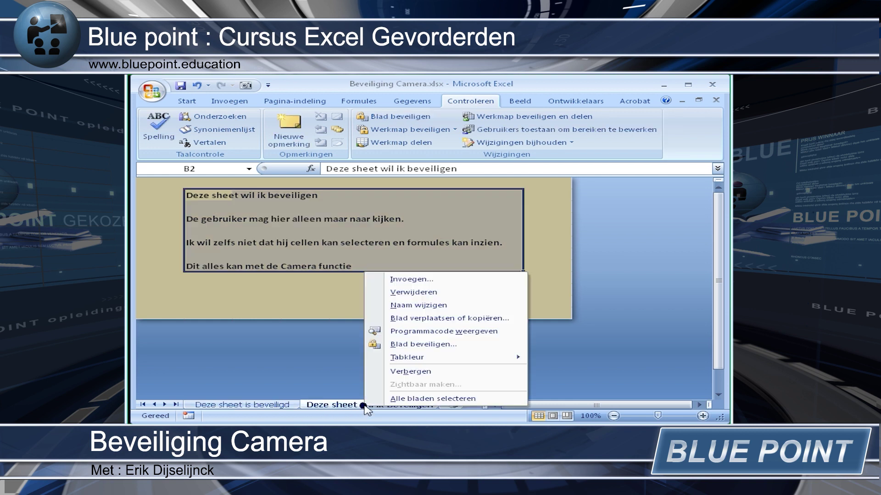
left_click(422, 372)
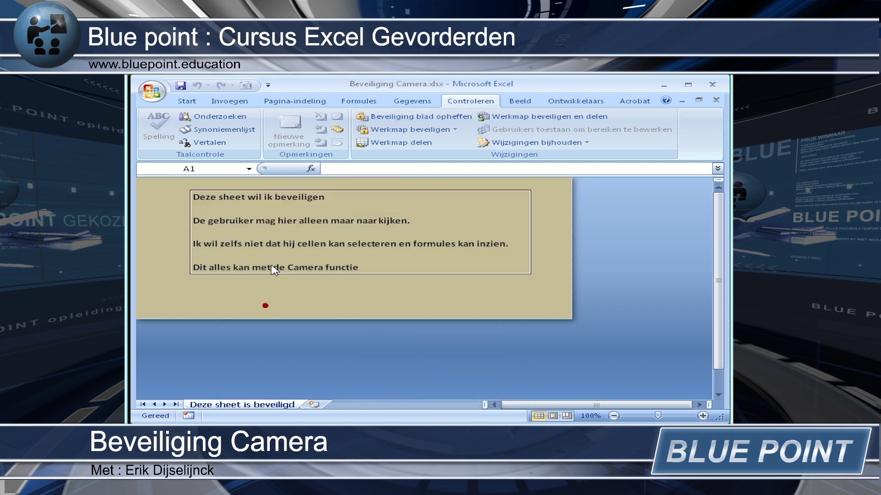